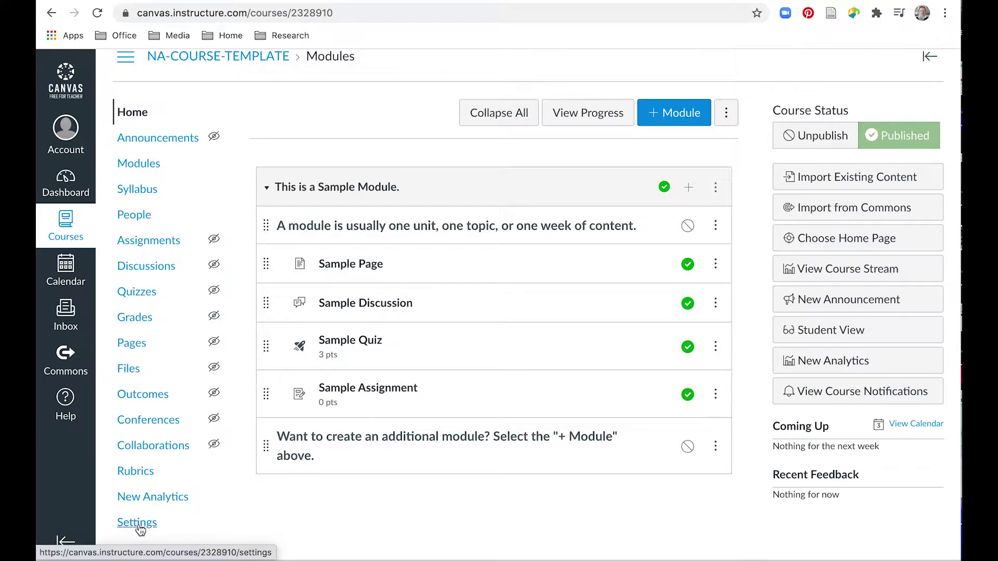
Step: Open the course Settings page to show the enrollment notice with join code AWTPDD
left_click(139, 523)
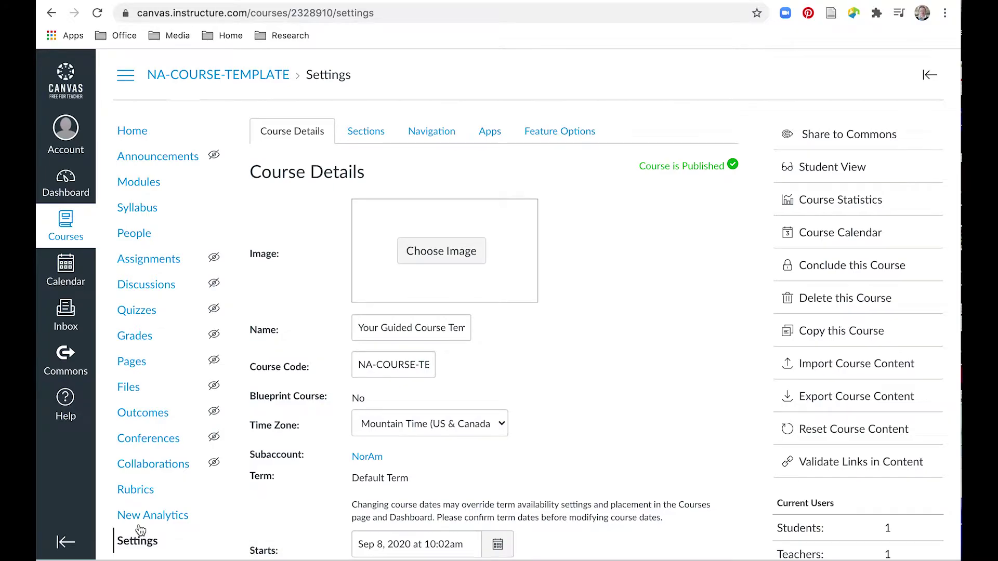
scroll(333, 387, "down", 2)
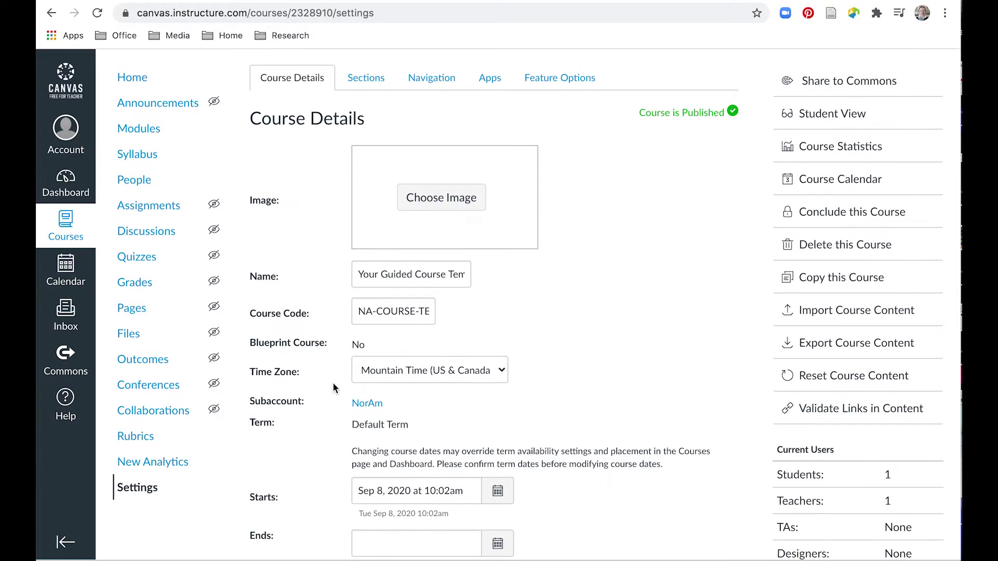
scroll(333, 382, "down", 2)
scroll(334, 383, "down", 2)
scroll(335, 368, "down", 2)
scroll(335, 368, "down", 3)
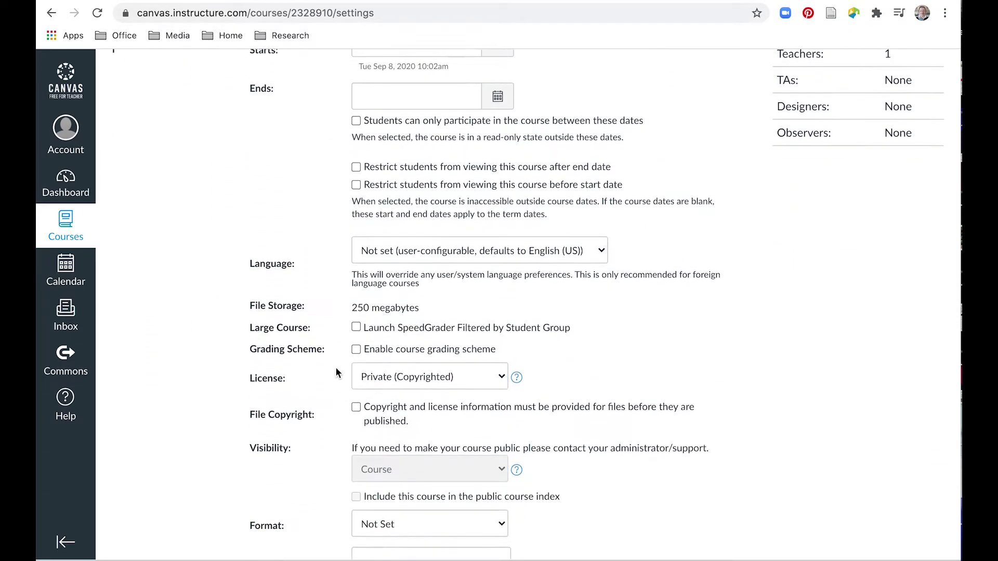
scroll(336, 372, "down", 1)
scroll(336, 373, "down", 4)
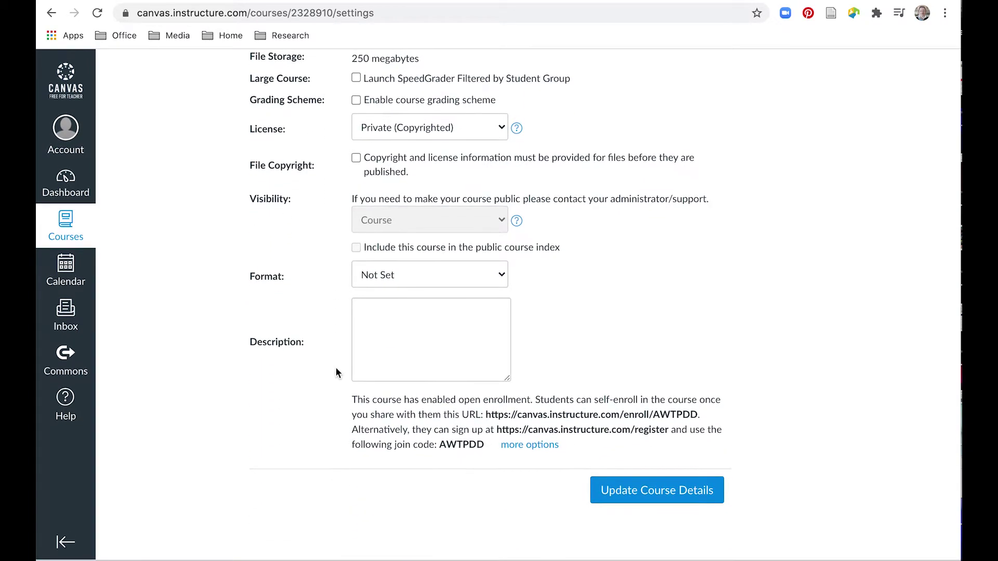
Step: Expand more options and re-enable student self-enrollment via secret URL or code
left_click(540, 446)
scroll(541, 449, "down", 3)
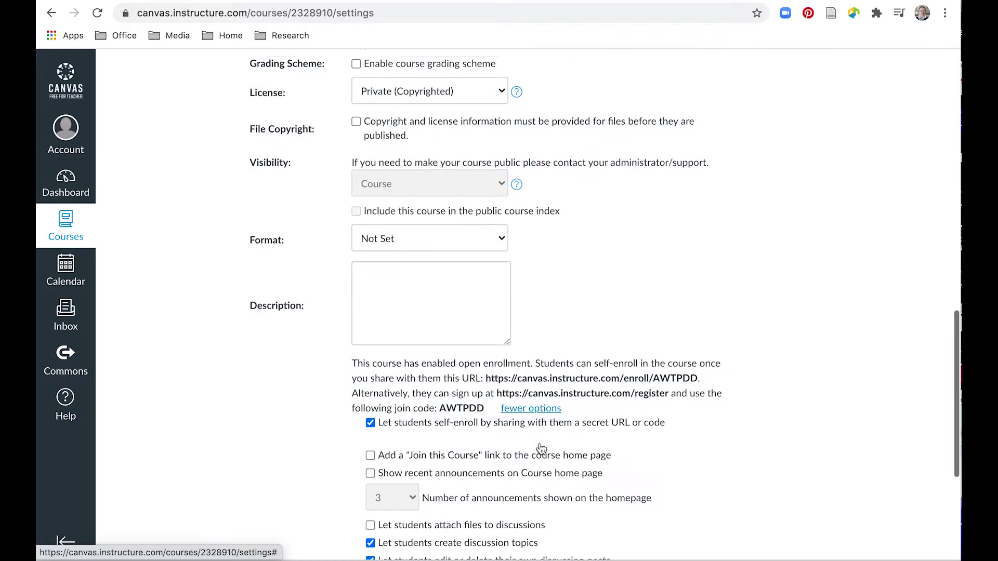
scroll(539, 442, "down", 1)
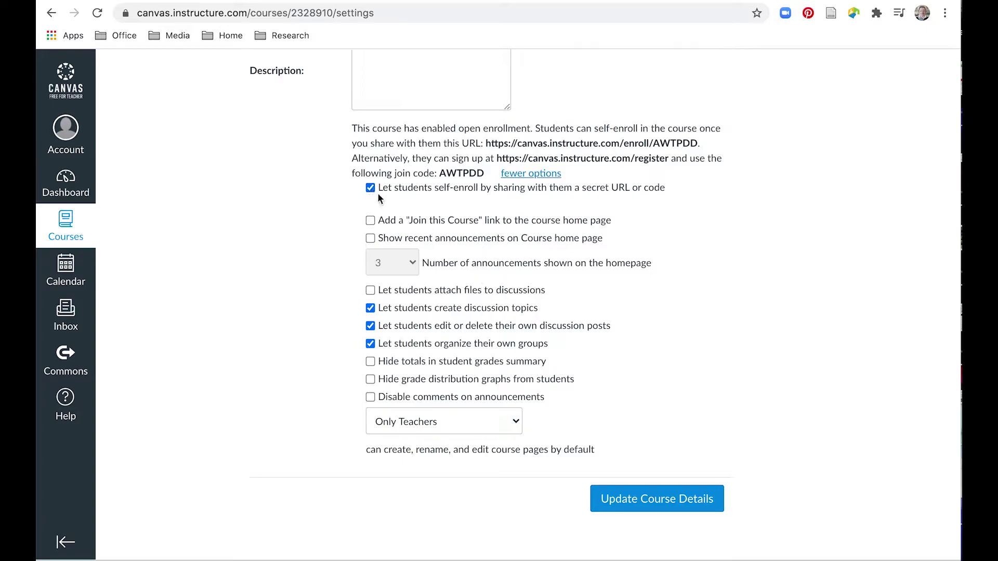
left_click(370, 189)
left_click(371, 198)
Step: Save the course details with Update Course Details
left_click(639, 503)
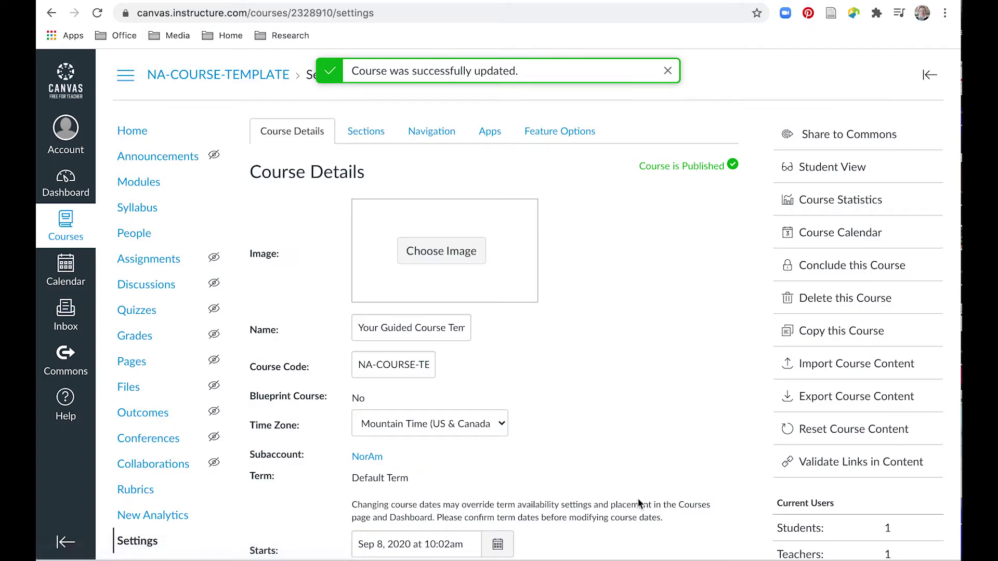
scroll(637, 497, "down", 5)
scroll(637, 498, "down", 5)
scroll(639, 504, "down", 3)
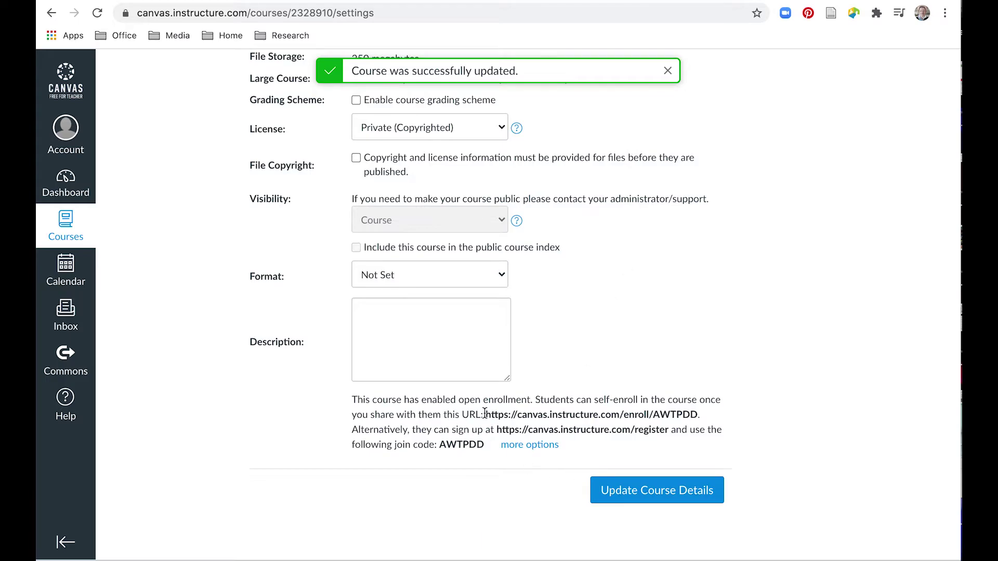
left_click_drag(484, 414, 698, 418)
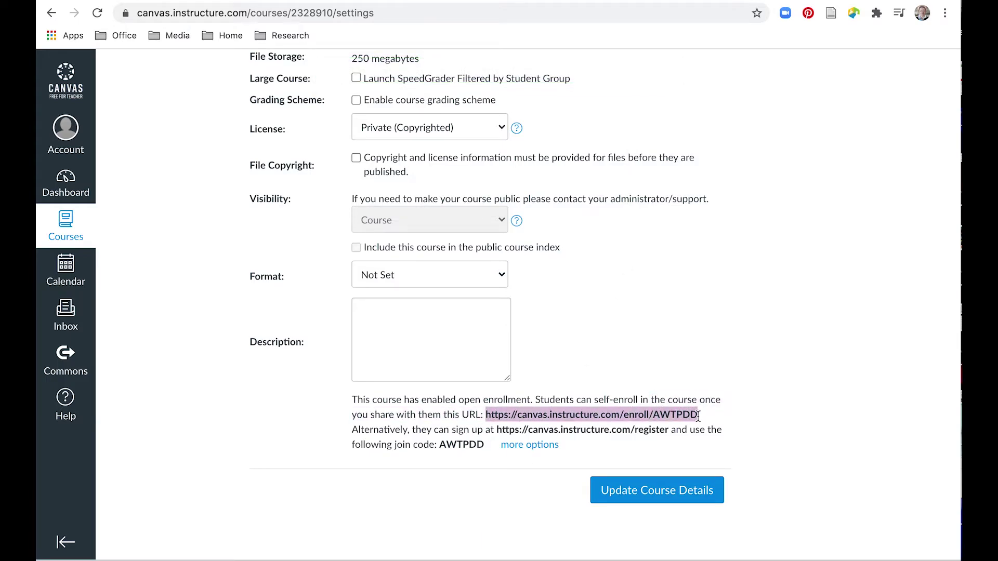